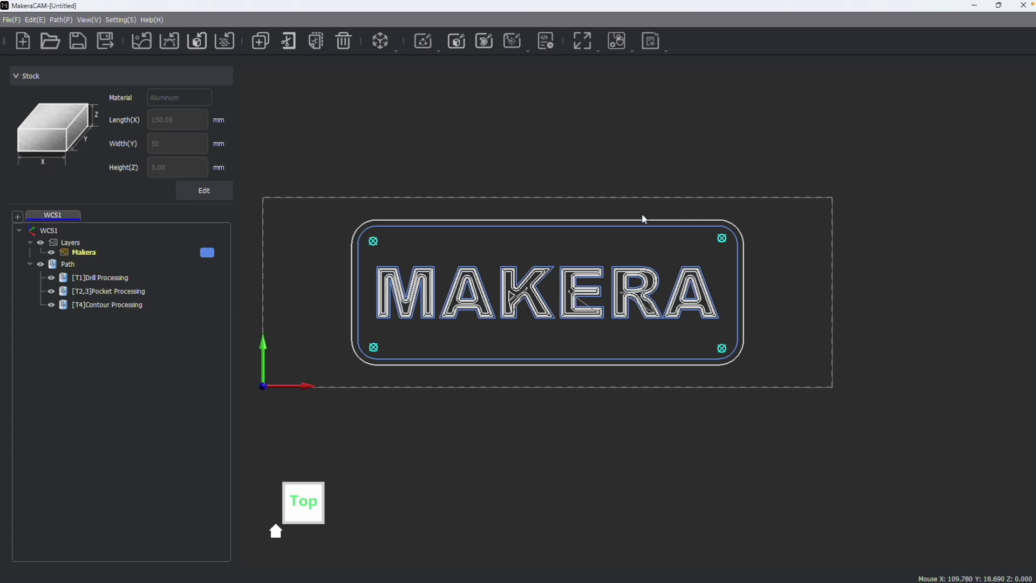
# - Select the pocket and drill toolpaths in the Path tree
pyautogui.scroll(2, 360, 292)
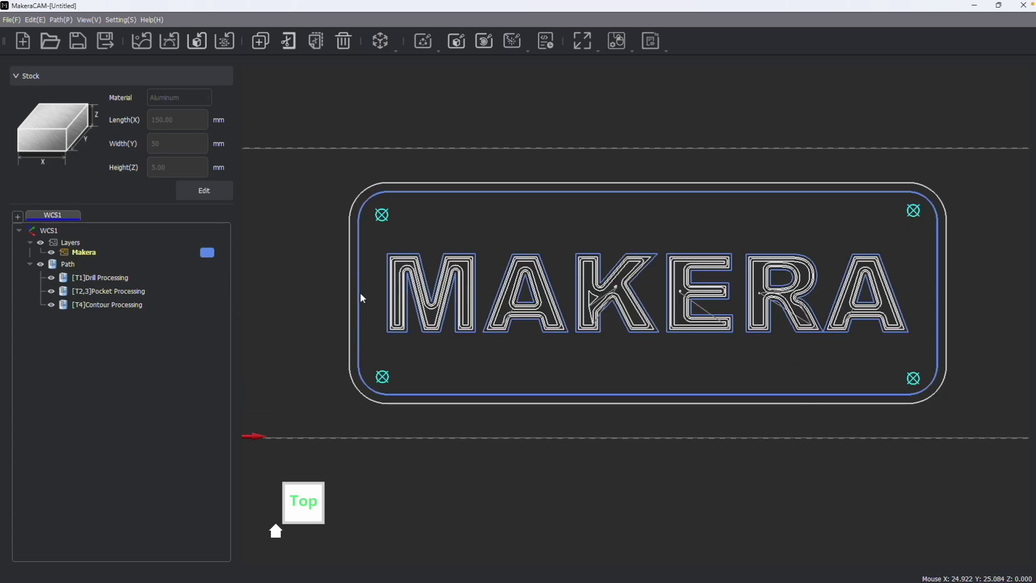
pyautogui.scroll(1, 456, 306)
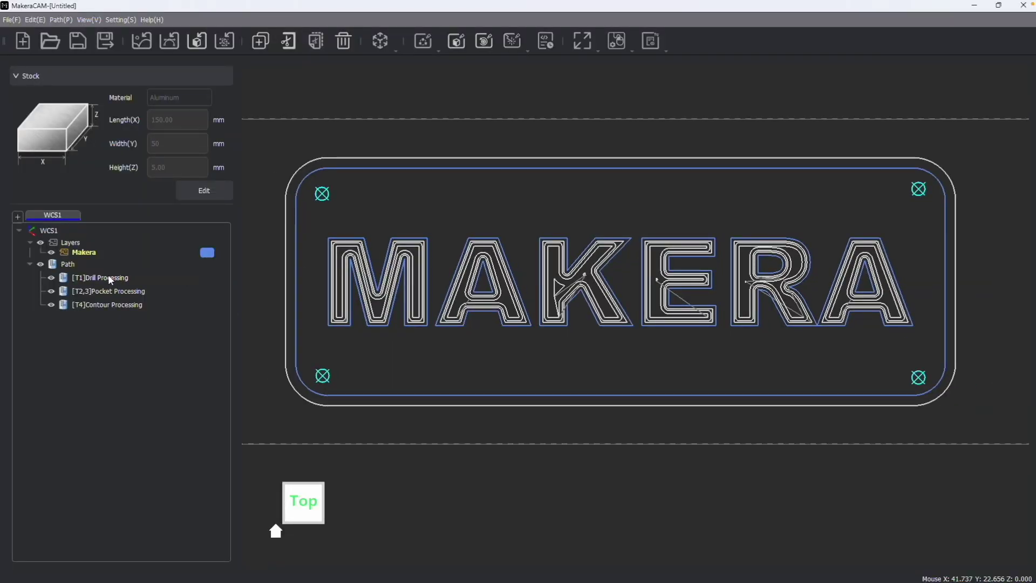
pyautogui.click(108, 291)
pyautogui.click(120, 279)
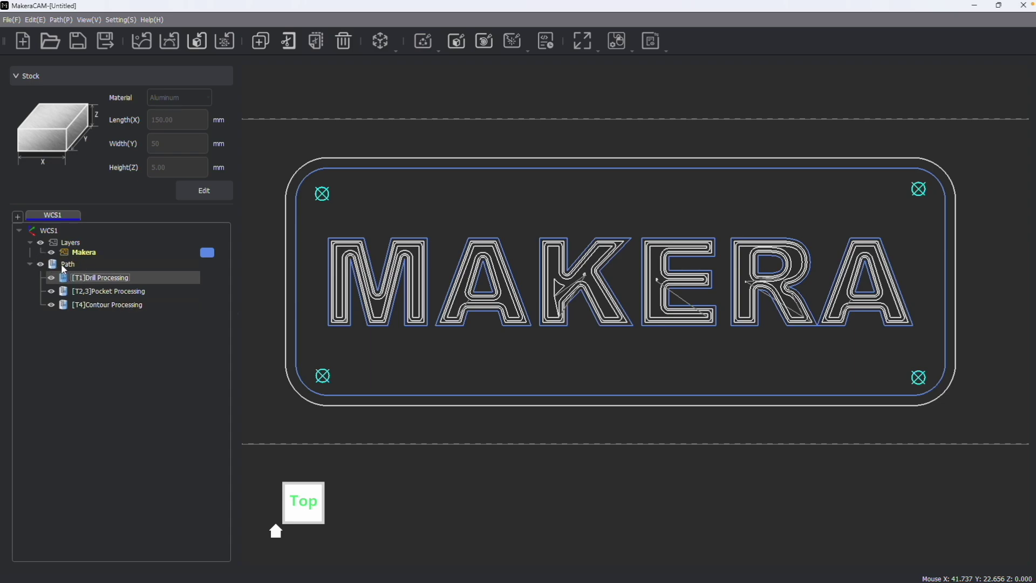
# - Hide the Makera design layer, keep the drill and pocket toolpaths visible, and select the MAKERA letters
pyautogui.click(52, 277)
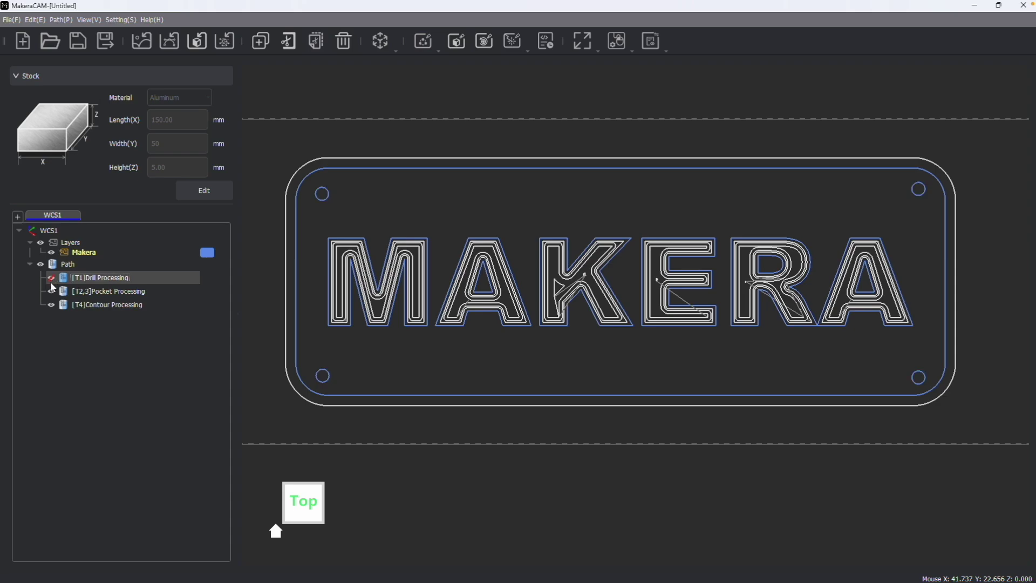
pyautogui.click(51, 291)
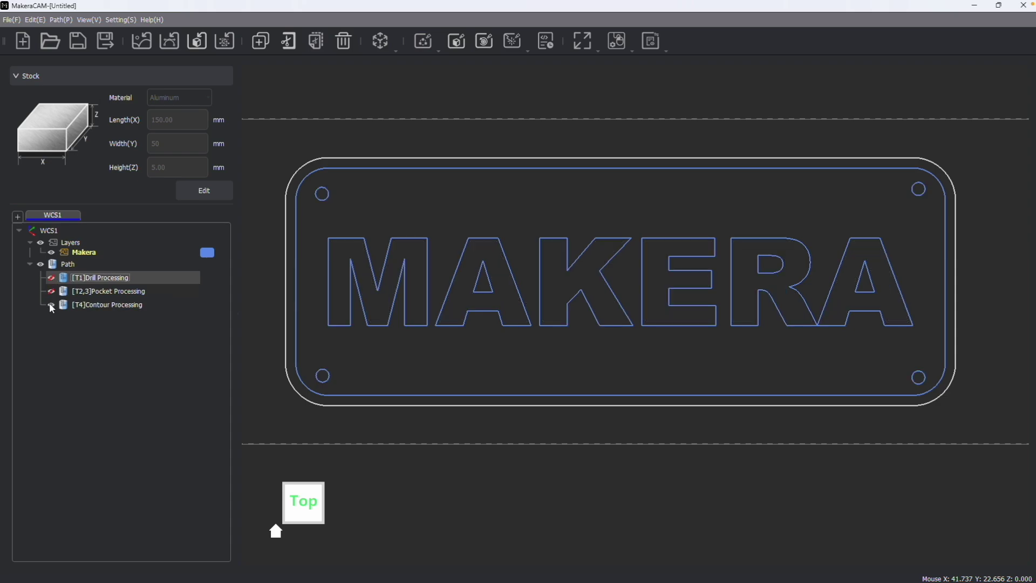
pyautogui.click(52, 286)
pyautogui.click(53, 279)
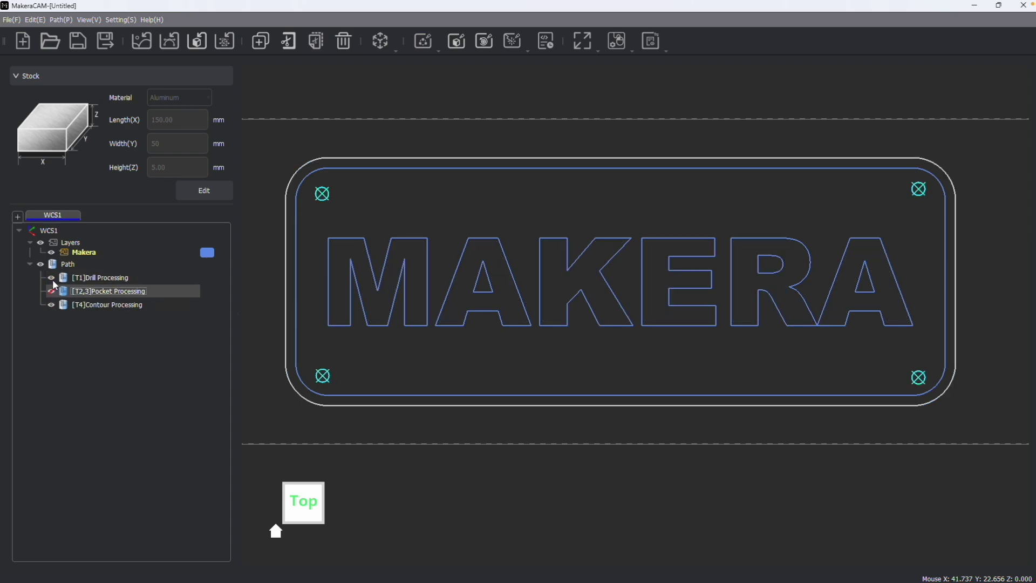
pyautogui.click(52, 252)
pyautogui.click(51, 277)
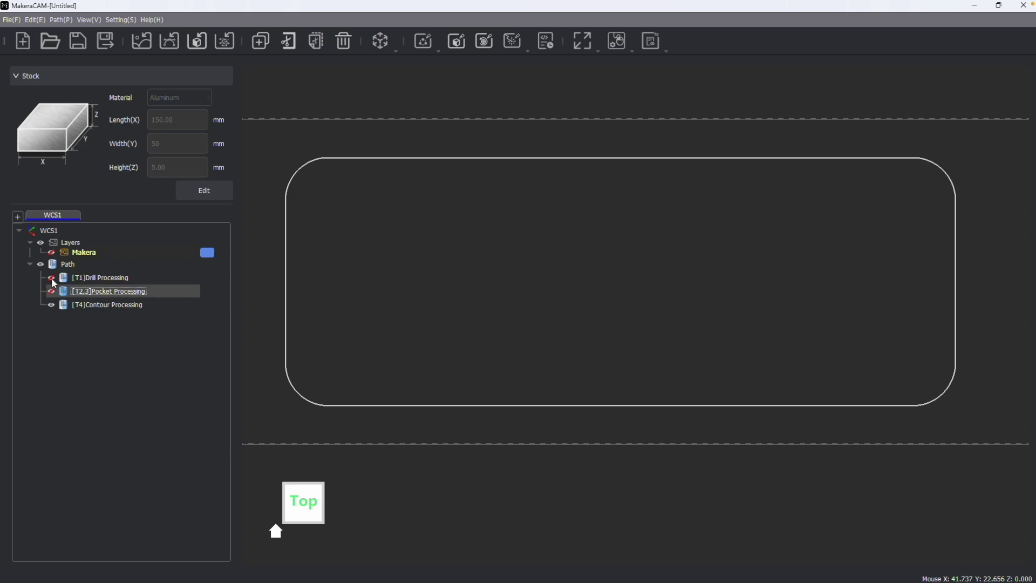
pyautogui.click(51, 278)
pyautogui.click(51, 291)
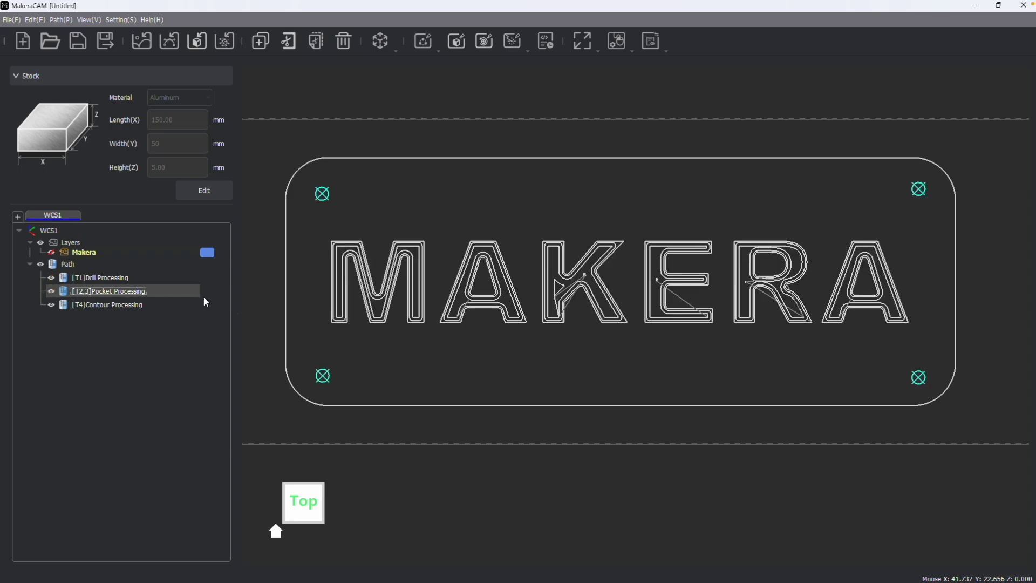
pyautogui.moveTo(322, 226); pyautogui.dragTo(922, 335)
pyautogui.moveTo(926, 378); pyautogui.dragTo(260, 147)
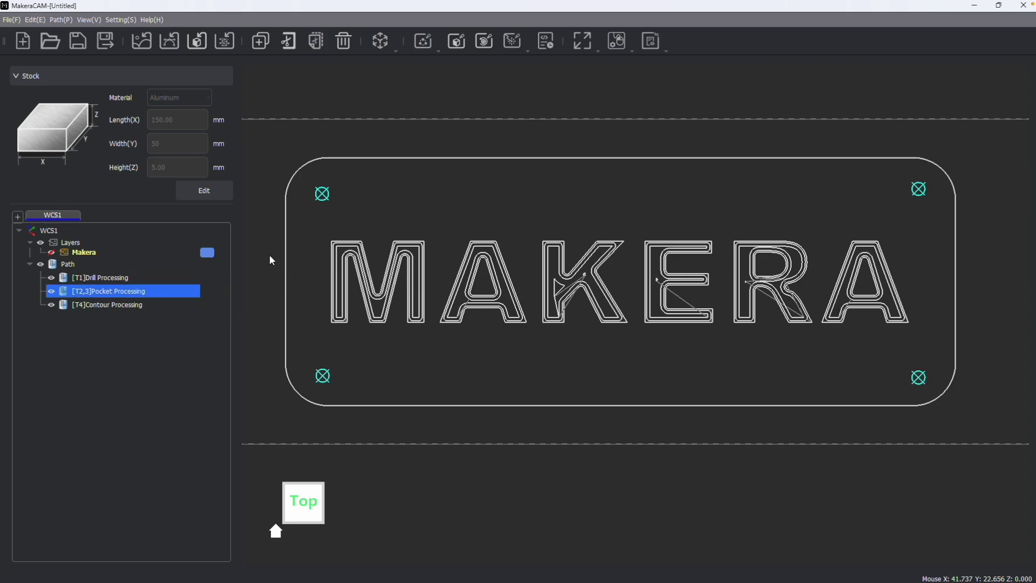
# - Edit Pocket Processing to delete the 1*3mm tool and recalculate with only the 2.5*12mm tool
pyautogui.click(160, 296)
pyautogui.scroll(-3, 409, 231)
pyautogui.rightClick(98, 294)
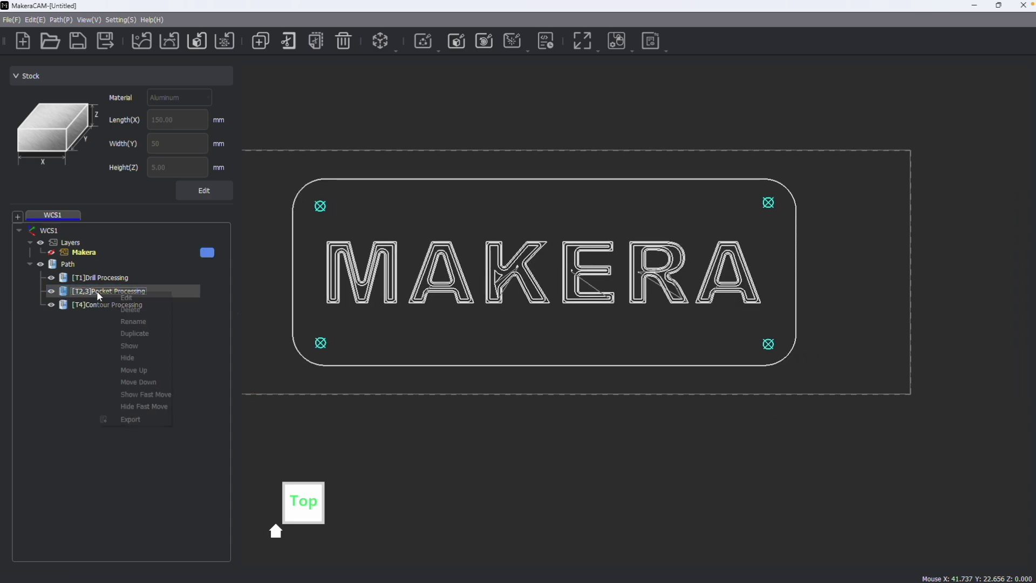
pyautogui.click(123, 298)
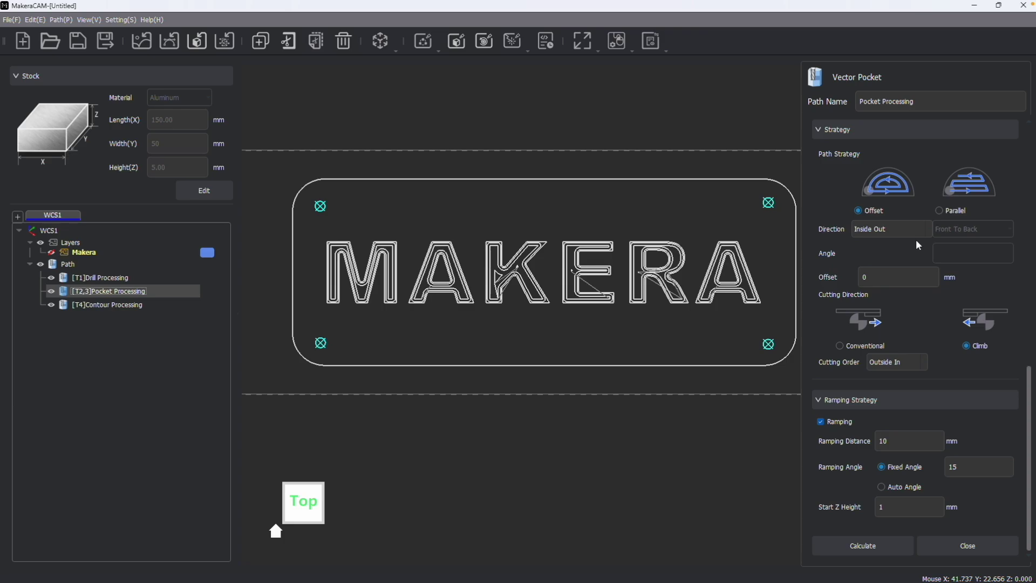
pyautogui.scroll(5, 927, 329)
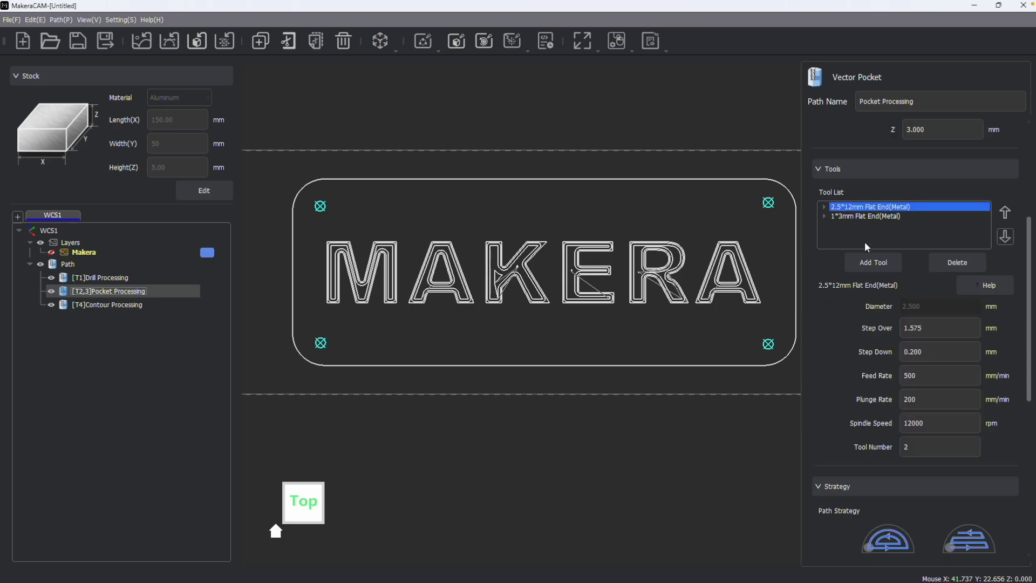
pyautogui.scroll(2, 898, 208)
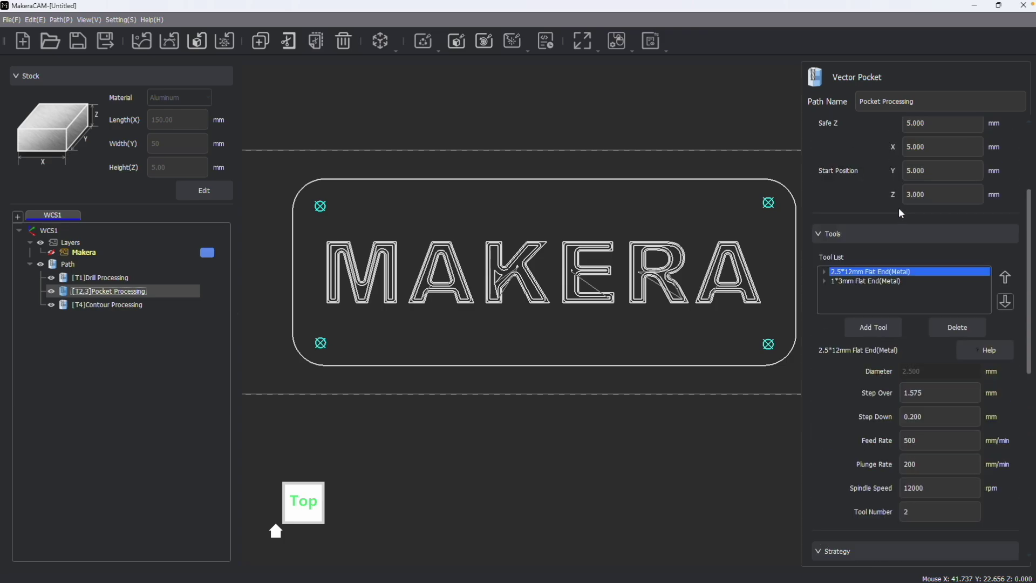
pyautogui.click(863, 281)
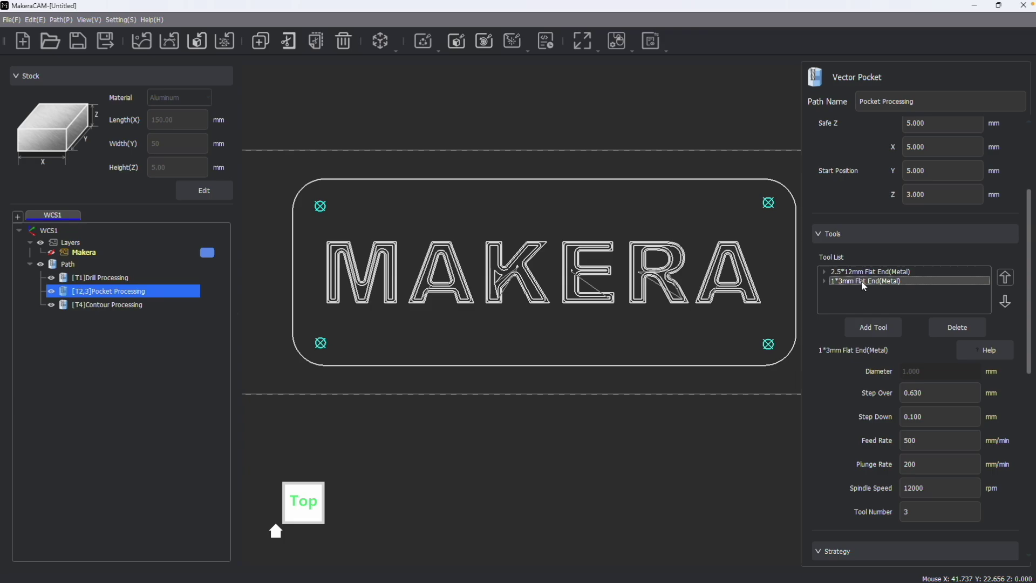
pyautogui.click(948, 326)
pyautogui.scroll(-6, 889, 431)
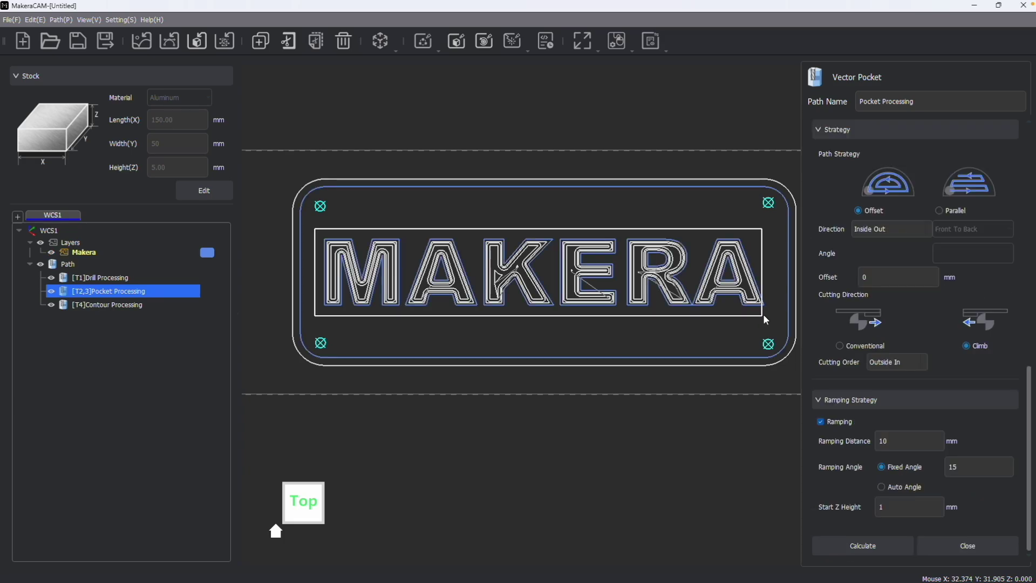
pyautogui.click(866, 545)
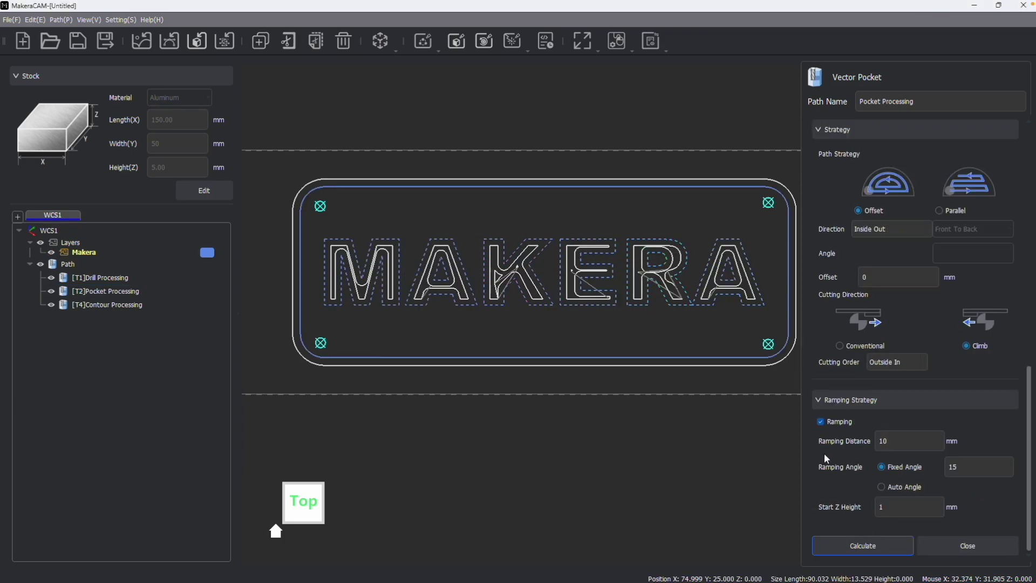
pyautogui.click(967, 545)
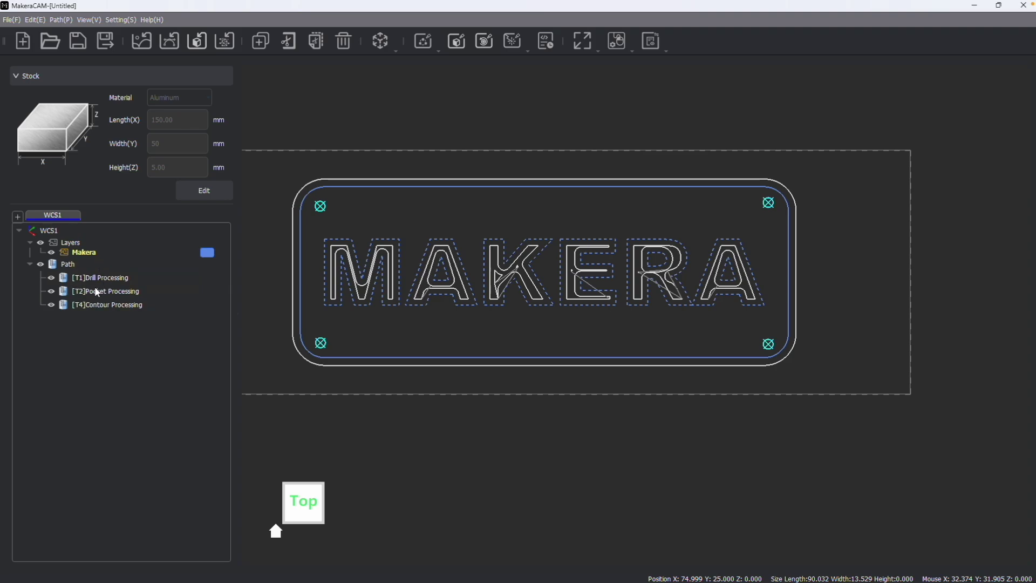
# - Move [T2]Pocket Processing above [T1]Drill Processing and review the drill settings unchanged
pyautogui.moveTo(96, 291); pyautogui.dragTo(109, 286)
pyautogui.doubleClick(96, 291)
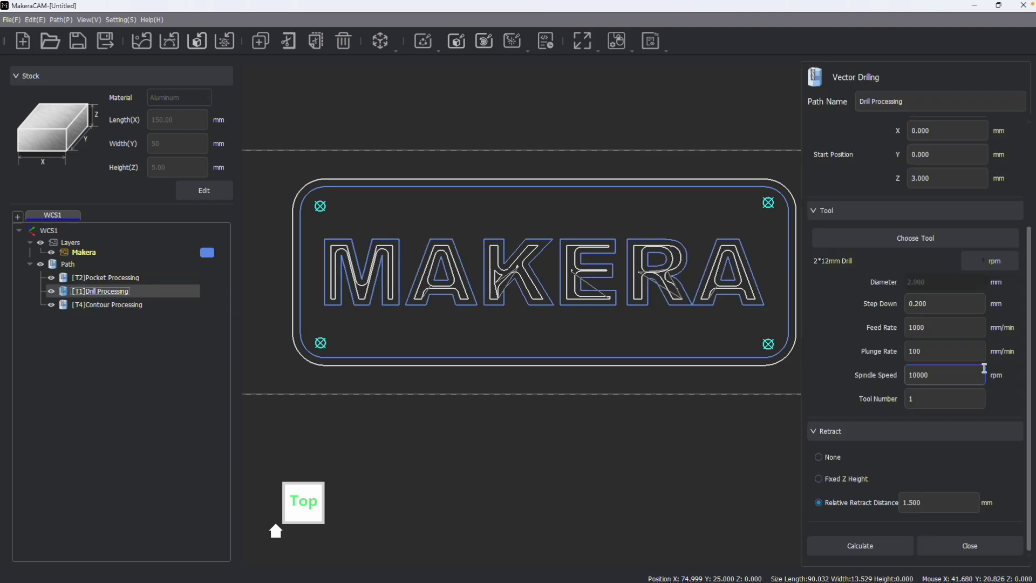
pyautogui.click(928, 397)
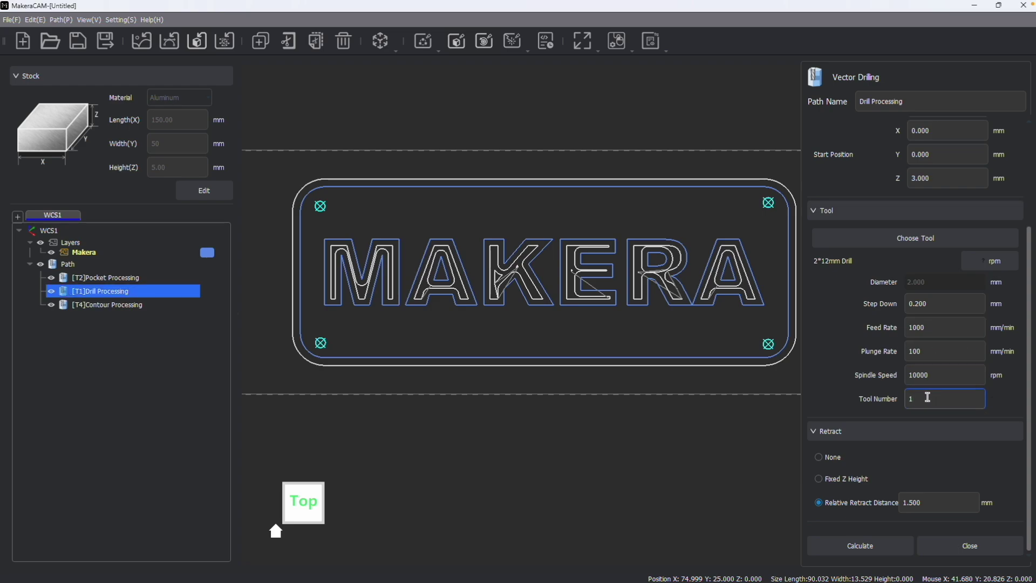
pyautogui.press('Escape')
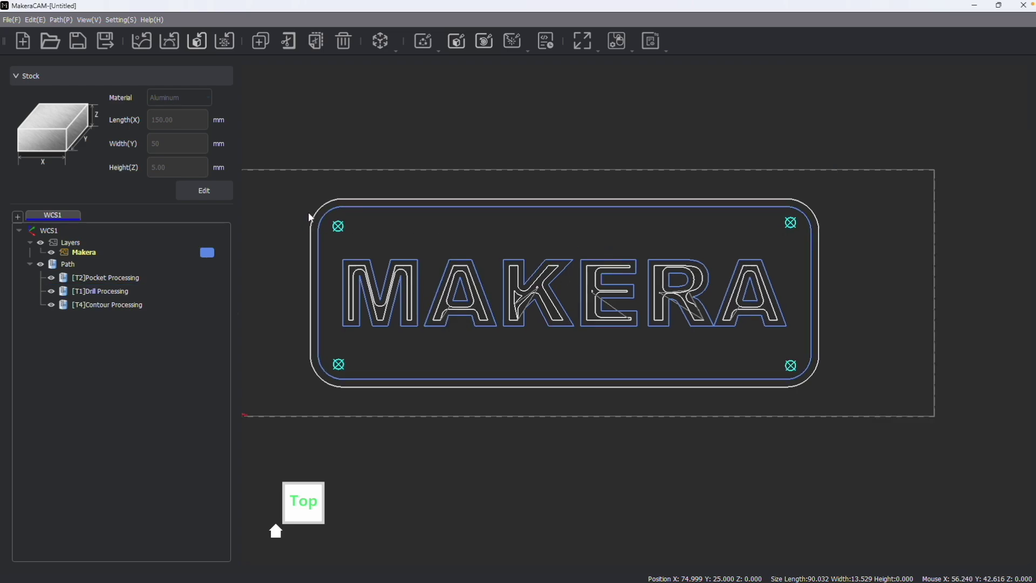
# - Select the whole Makera sign design and shift it right and up on the stock
pyautogui.click(85, 257)
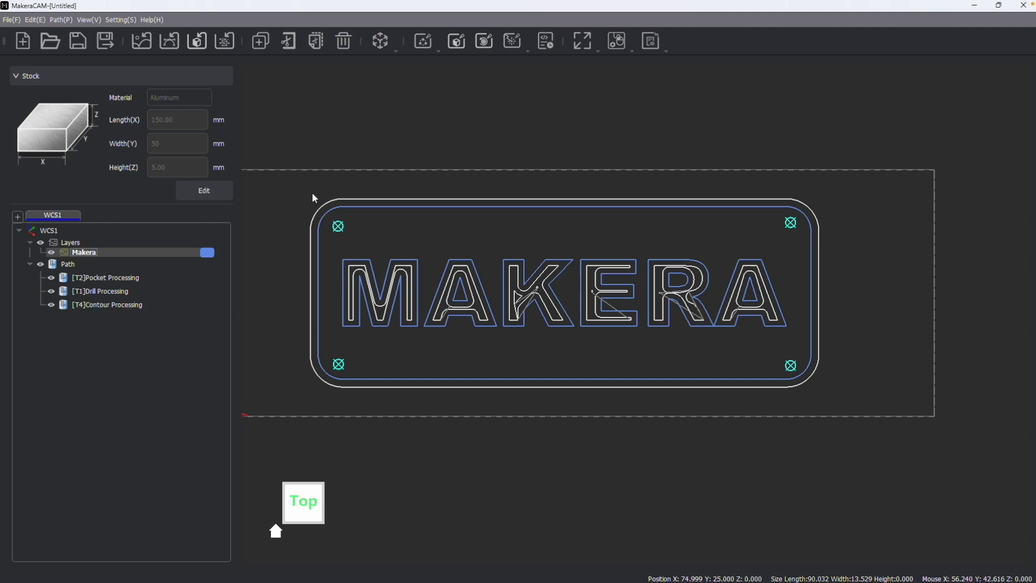
pyautogui.moveTo(301, 185); pyautogui.dragTo(857, 381)
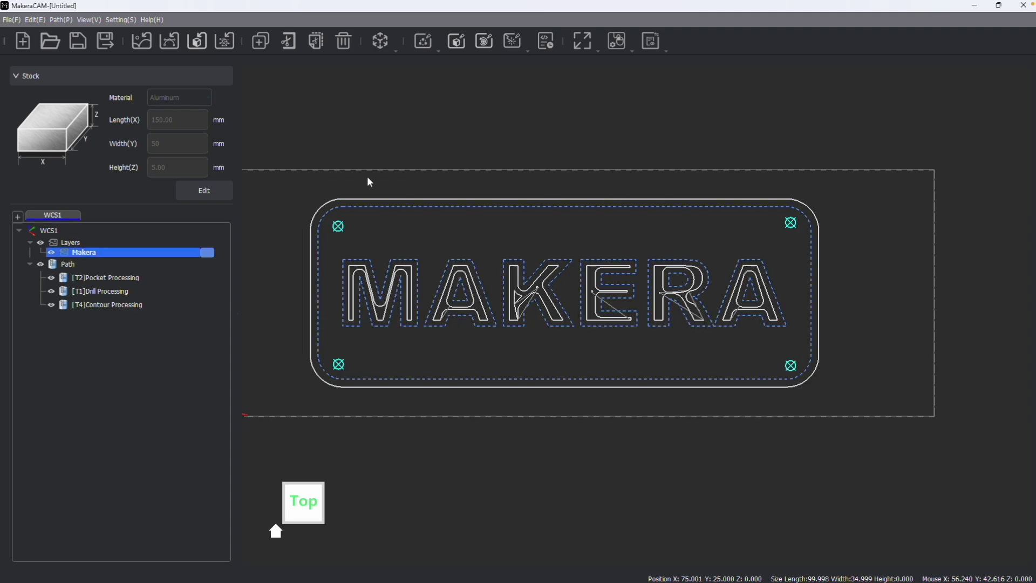
pyautogui.click(35, 20)
pyautogui.click(68, 105)
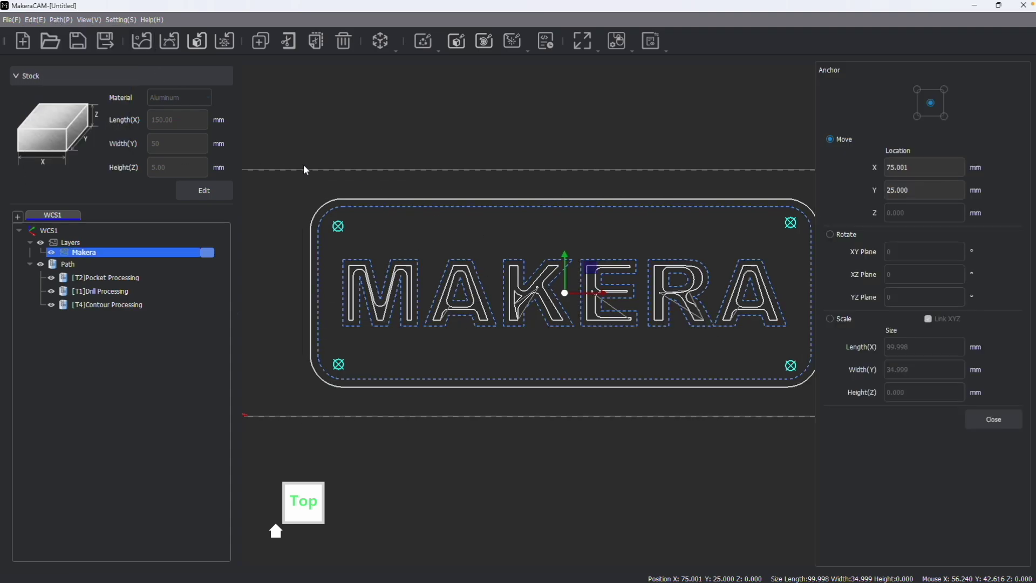
pyautogui.moveTo(614, 265); pyautogui.dragTo(644, 248)
# - Scale the design to 75 mm length with linked axes, giving 26.25 mm width
pyautogui.scroll(-2, 703, 270)
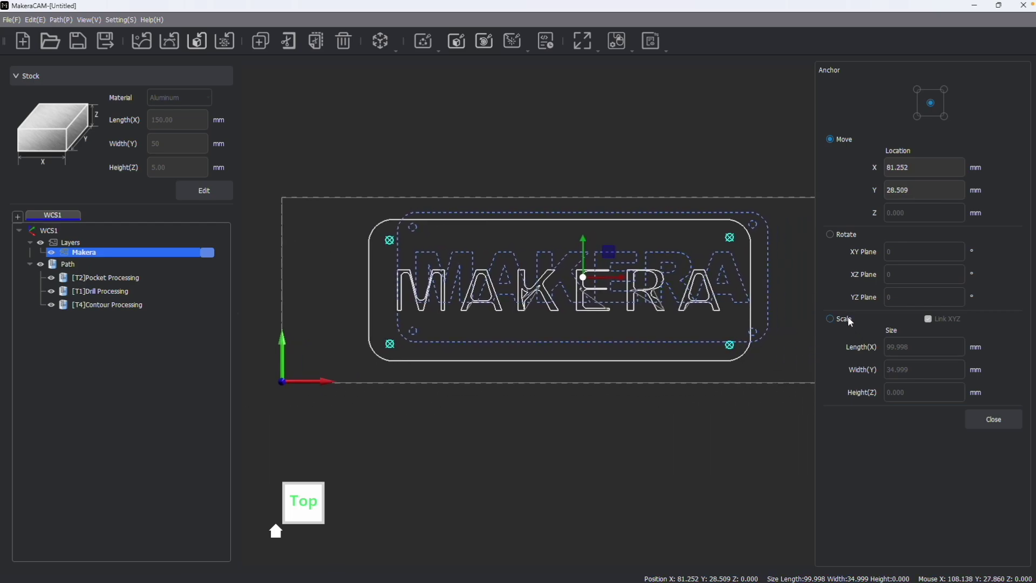
pyautogui.click(830, 318)
pyautogui.click(932, 351)
pyautogui.hotkey('shift', 'Home')
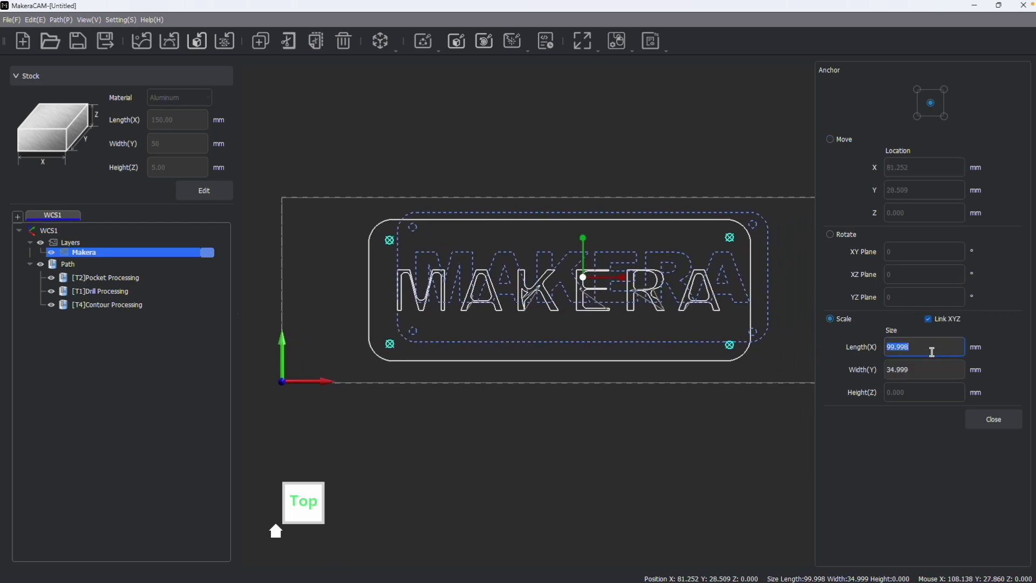
pyautogui.write('75')
pyautogui.click(928, 366)
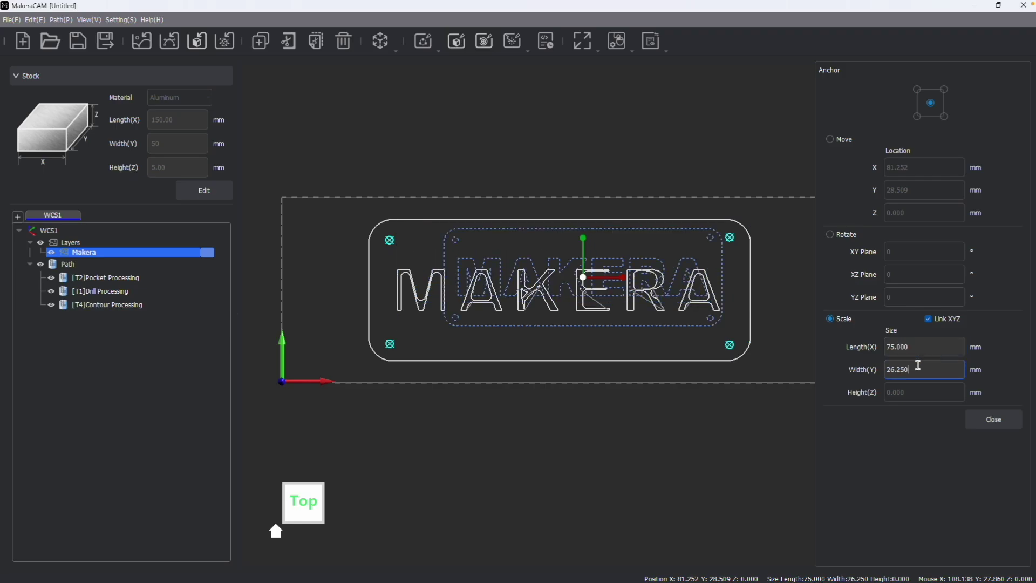
pyautogui.click(538, 183)
pyautogui.scroll(5, 532, 227)
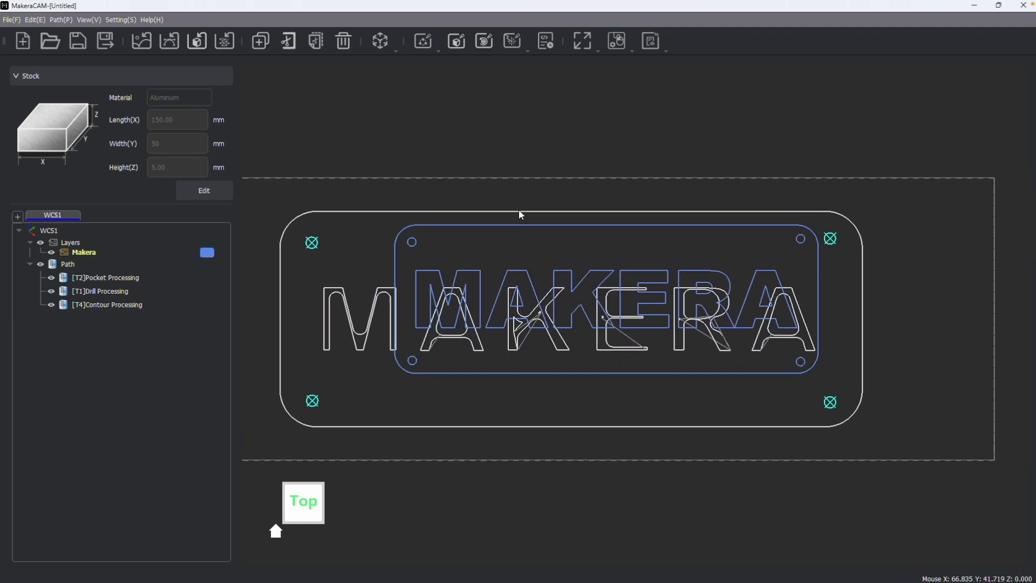
pyautogui.scroll(-3, 375, 323)
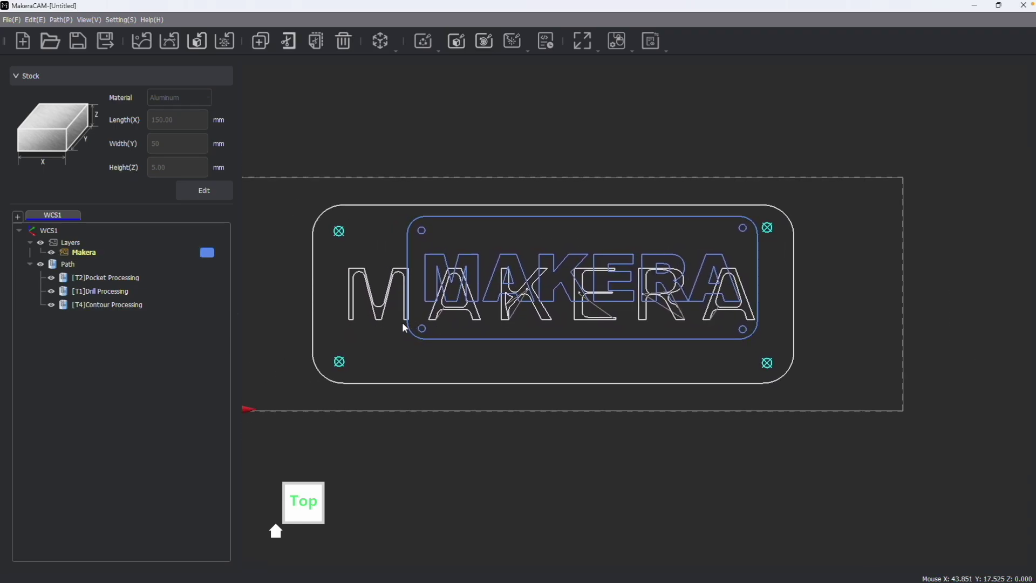
# - Recalculate the pocket toolpath for the resized MAKERA letters
pyautogui.click(113, 304)
pyautogui.click(116, 279)
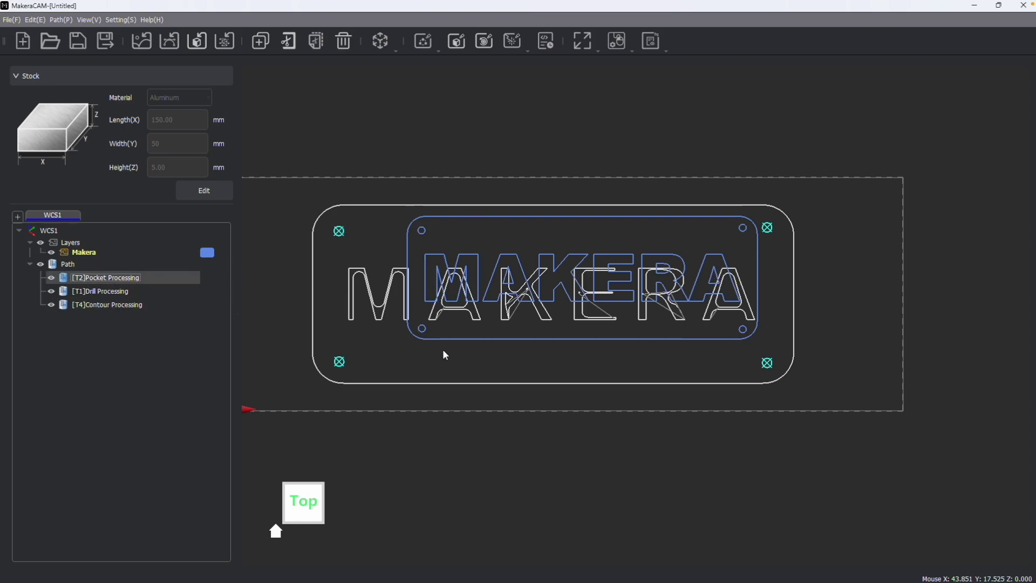
pyautogui.scroll(2, 543, 181)
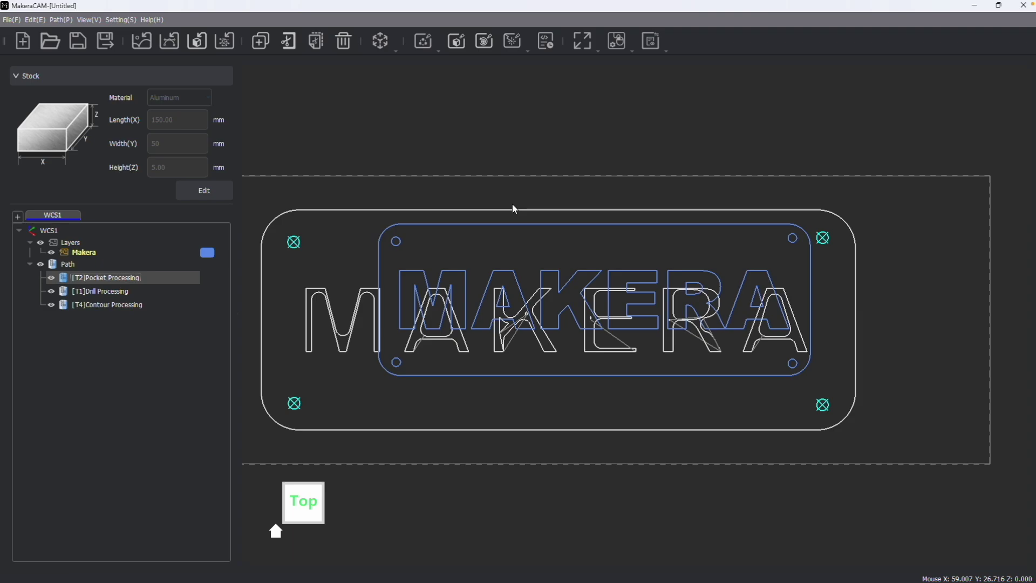
pyautogui.doubleClick(112, 281)
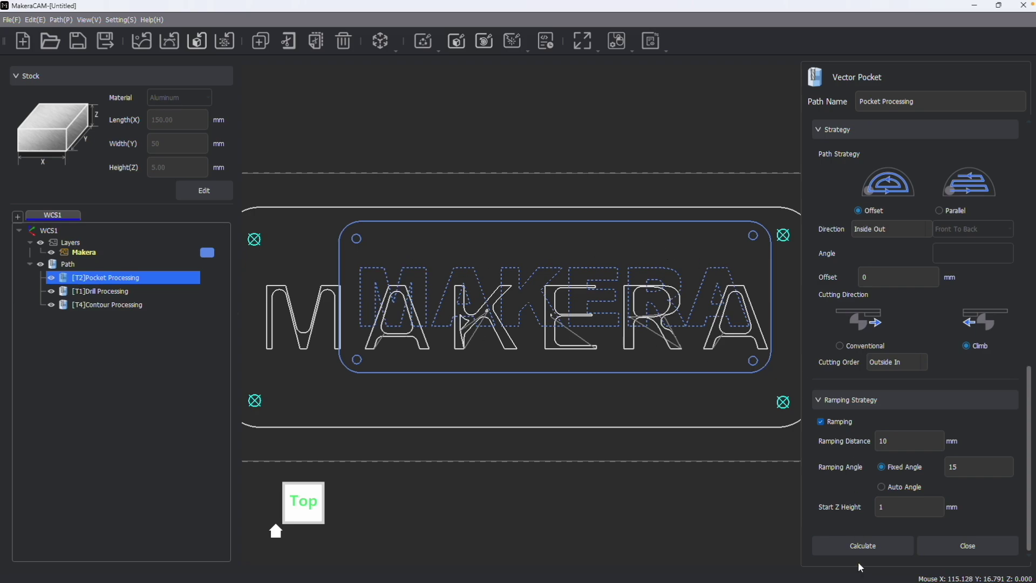
pyautogui.click(861, 546)
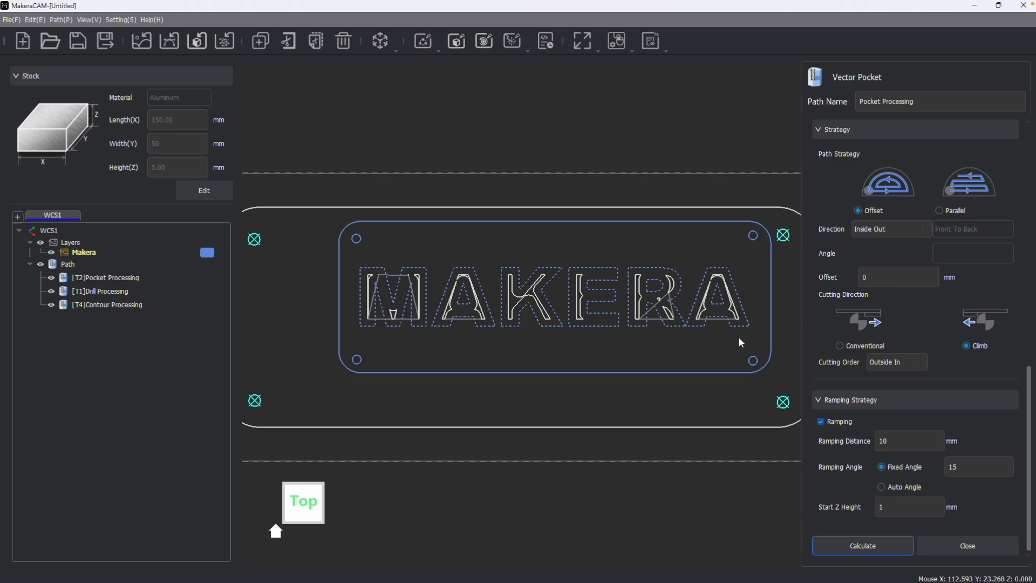
pyautogui.click(990, 546)
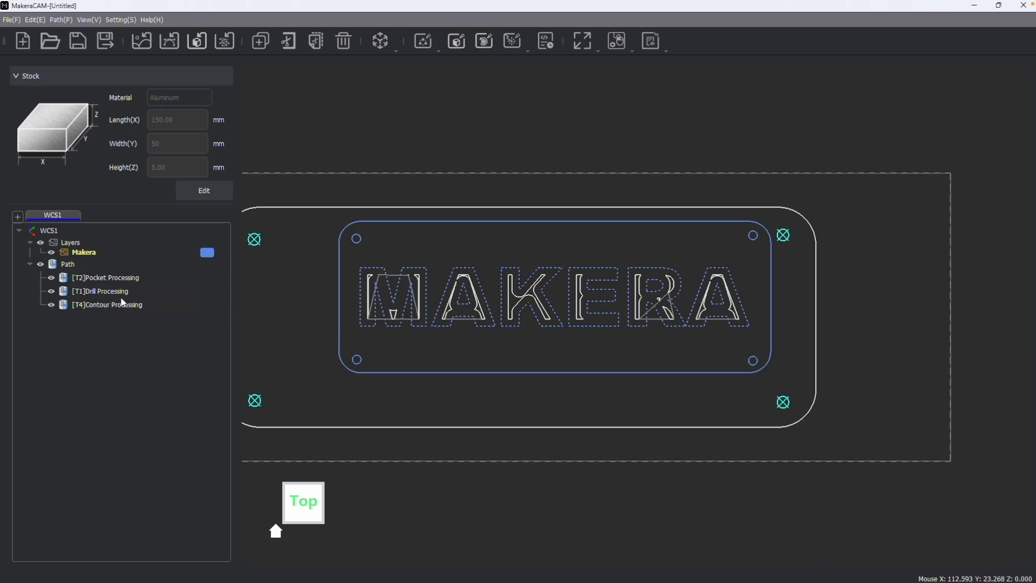
# - Recalculate the drill and contour toolpaths on the resized plate
pyautogui.doubleClick(118, 294)
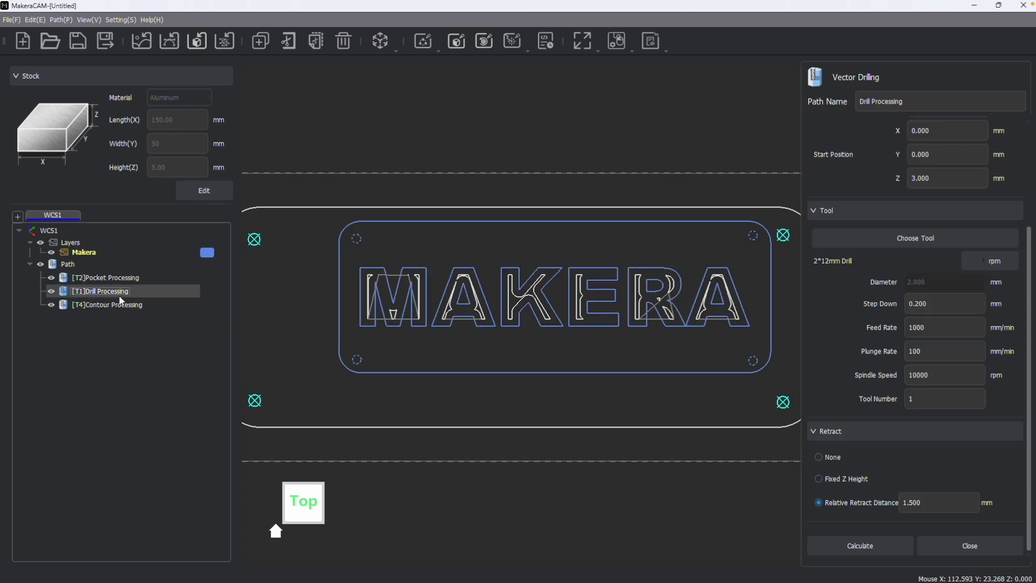
pyautogui.click(862, 551)
pyautogui.click(941, 549)
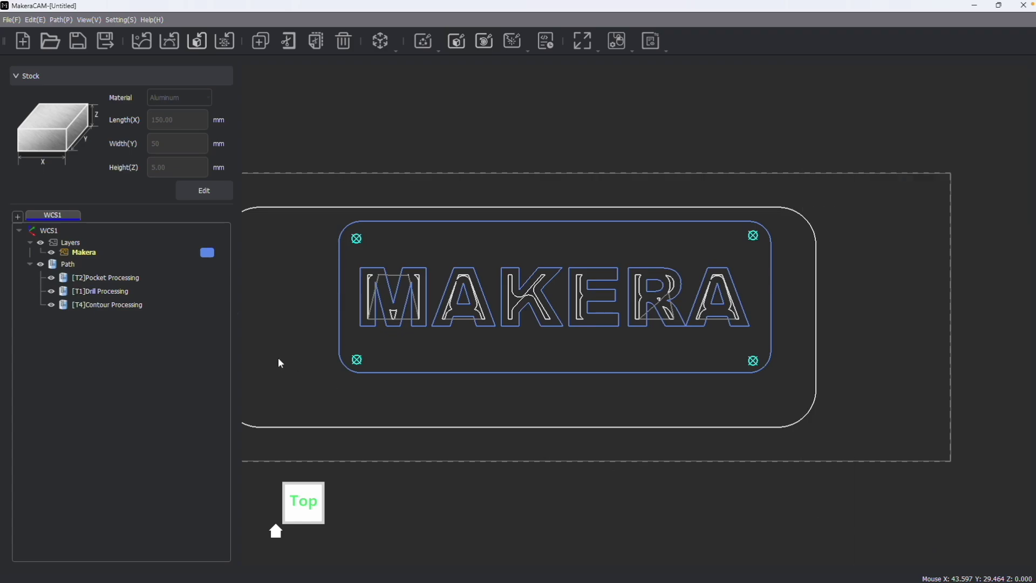
pyautogui.doubleClick(100, 306)
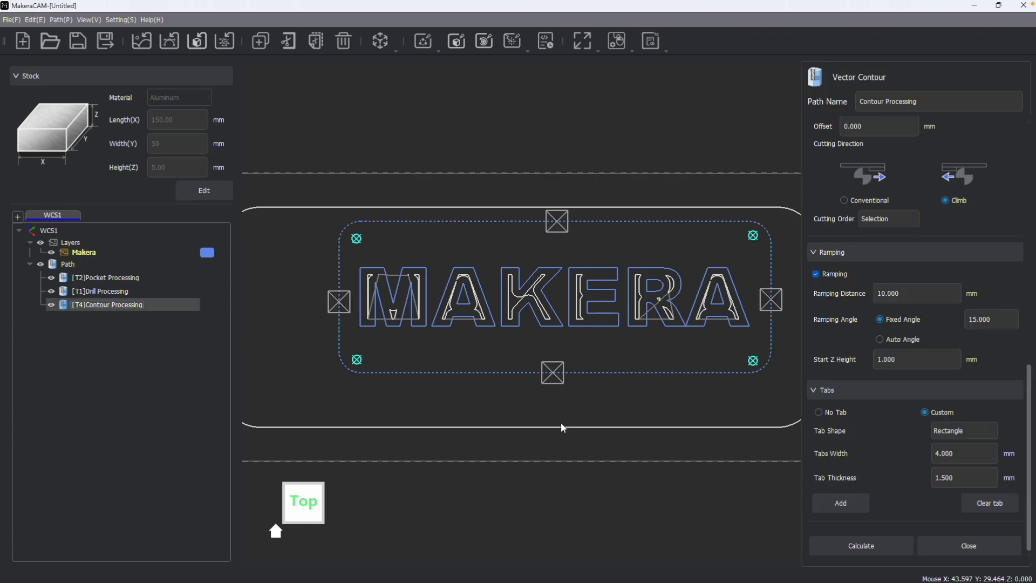
pyautogui.click(837, 540)
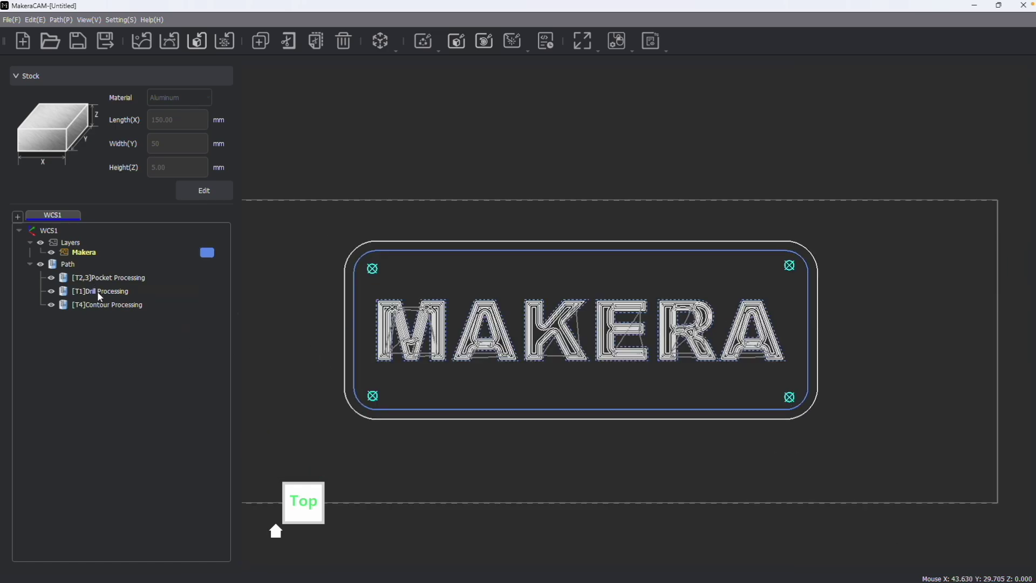
# - Put Drill Processing ahead of Pocket Processing, abandoning two context-menu export attempts
pyautogui.moveTo(99, 292); pyautogui.dragTo(120, 280)
pyautogui.rightClick(68, 262)
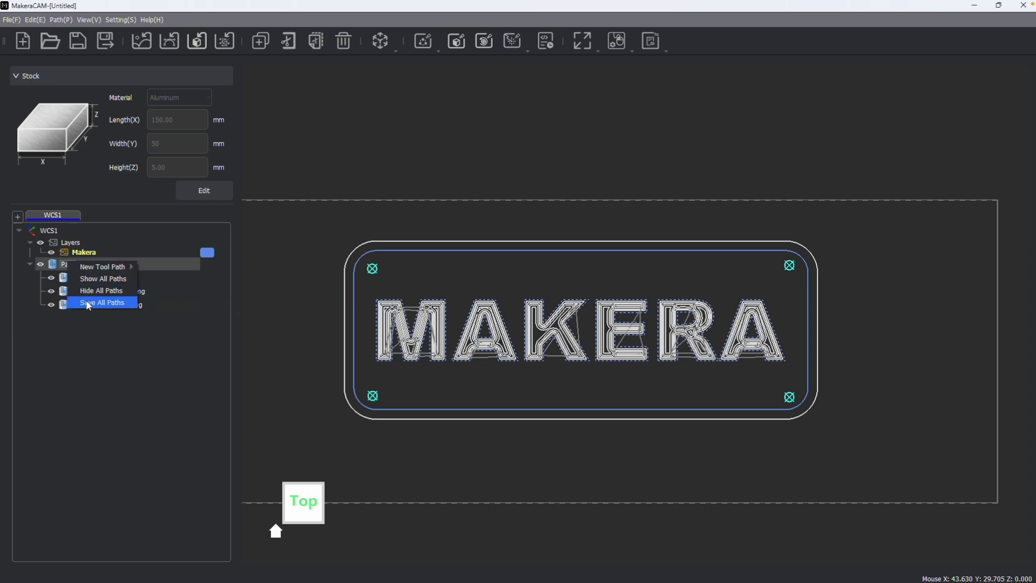
pyautogui.click(111, 300)
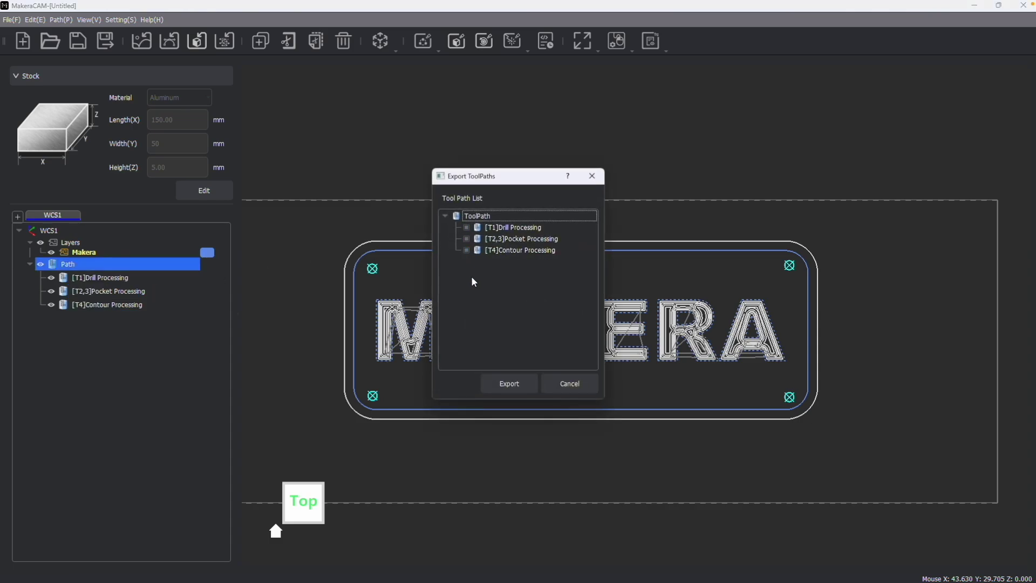
pyautogui.click(570, 384)
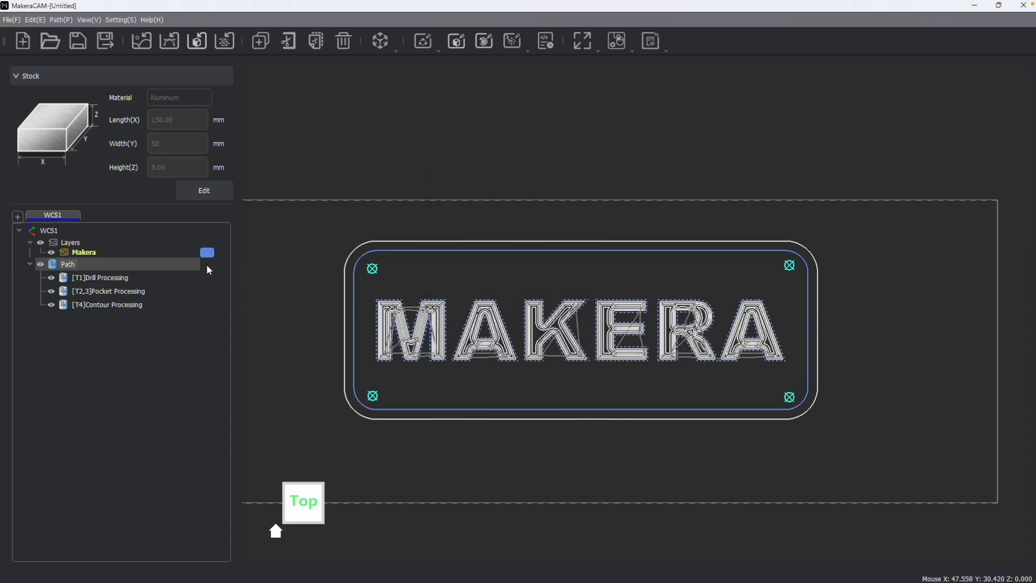
pyautogui.rightClick(106, 300)
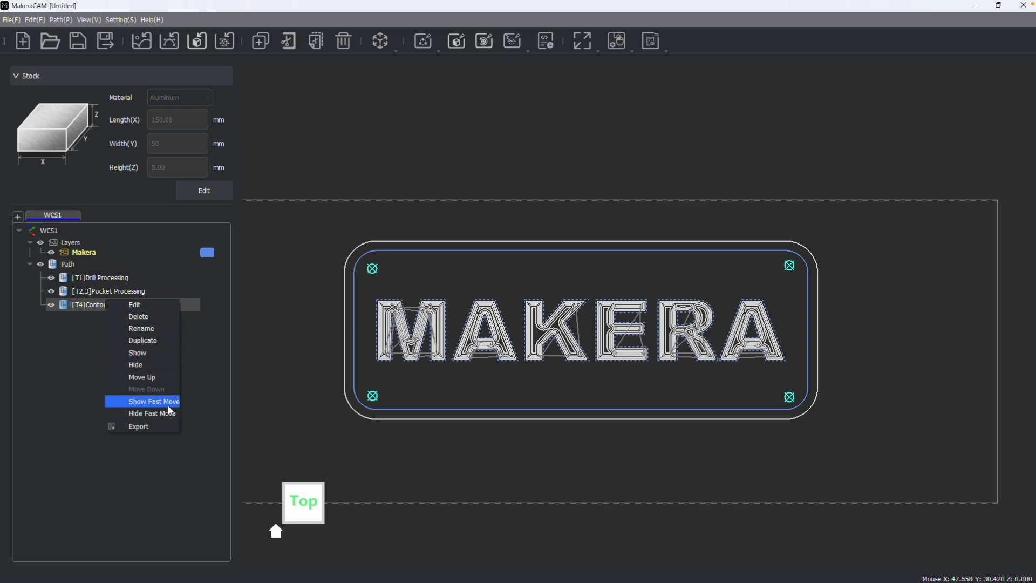
pyautogui.click(163, 426)
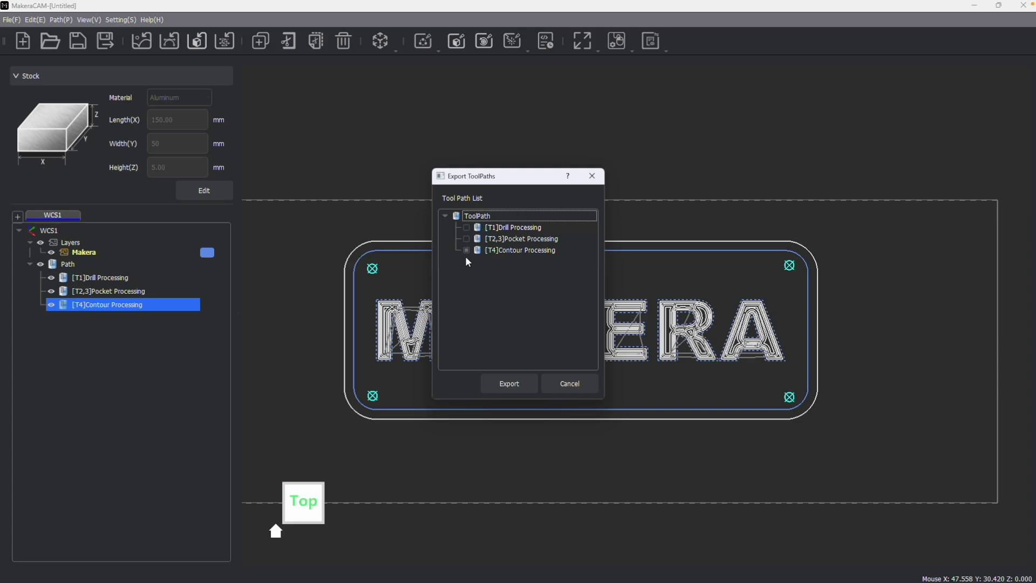
pyautogui.click(577, 384)
# - Export all toolpaths as a G-code file through Path > Export
pyautogui.click(61, 20)
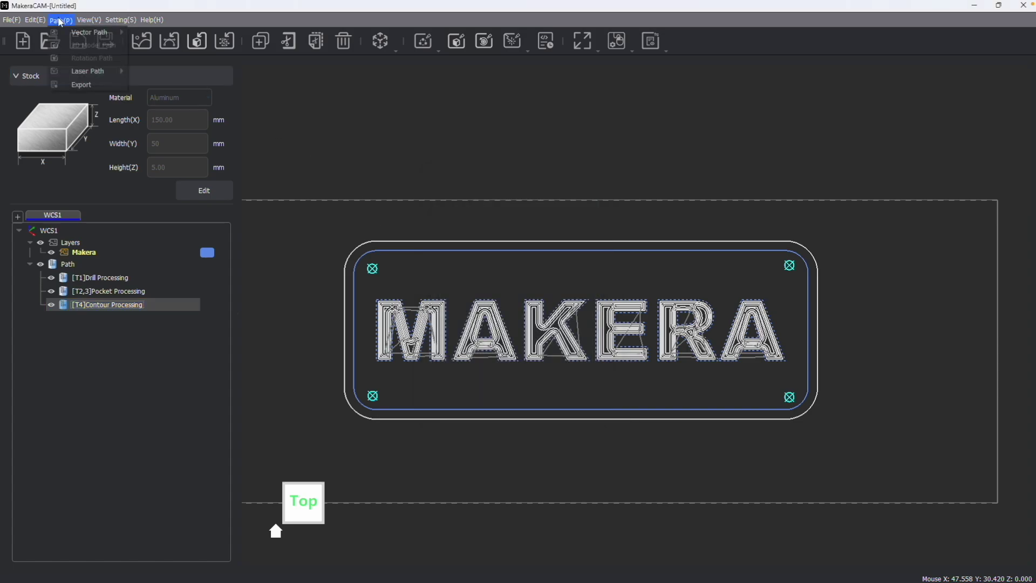
pyautogui.click(94, 86)
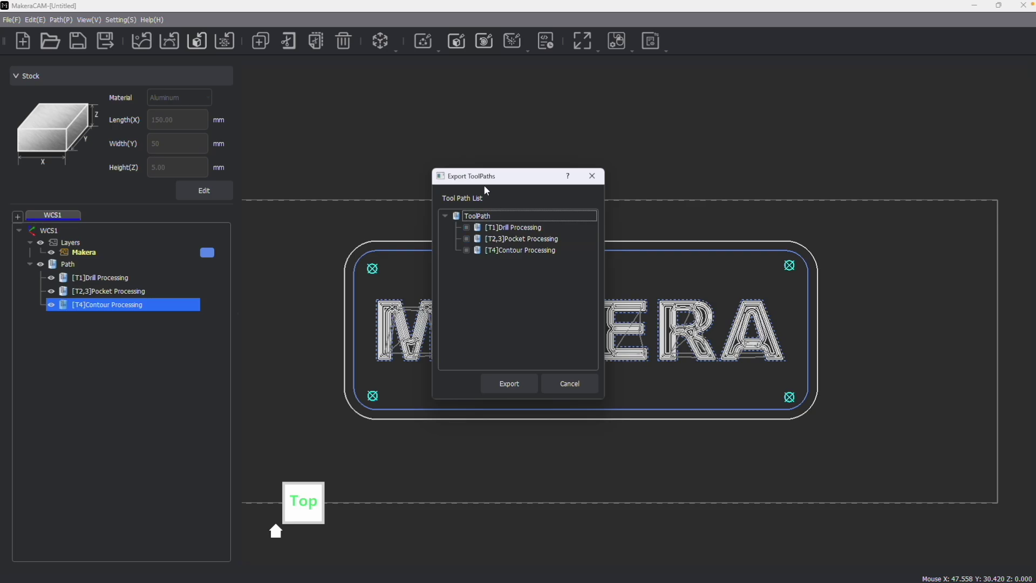
pyautogui.click(516, 381)
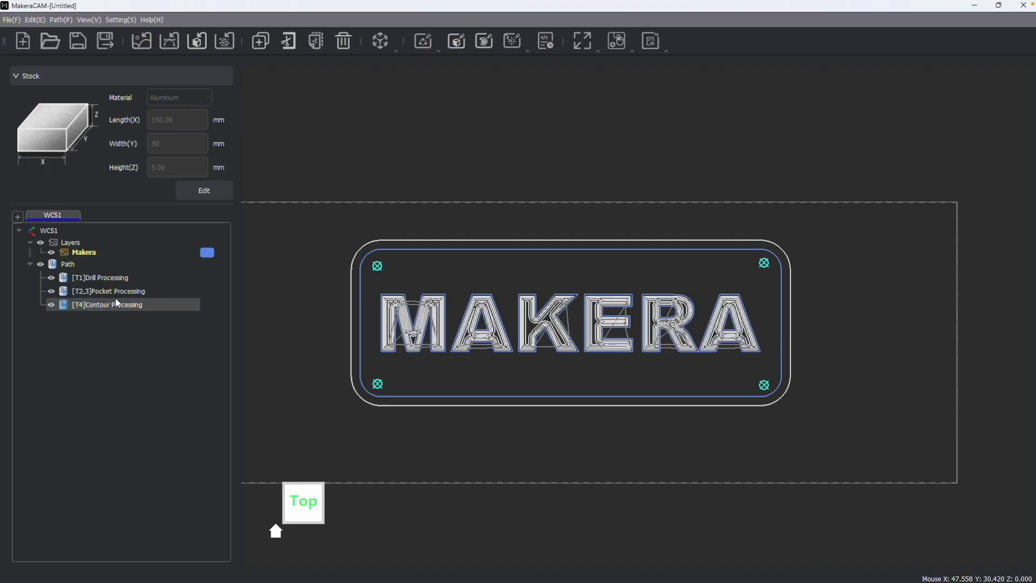
# - Add a named second coordinate system, WCS2, beside WCS1 and select its empty Path group
pyautogui.click(127, 304)
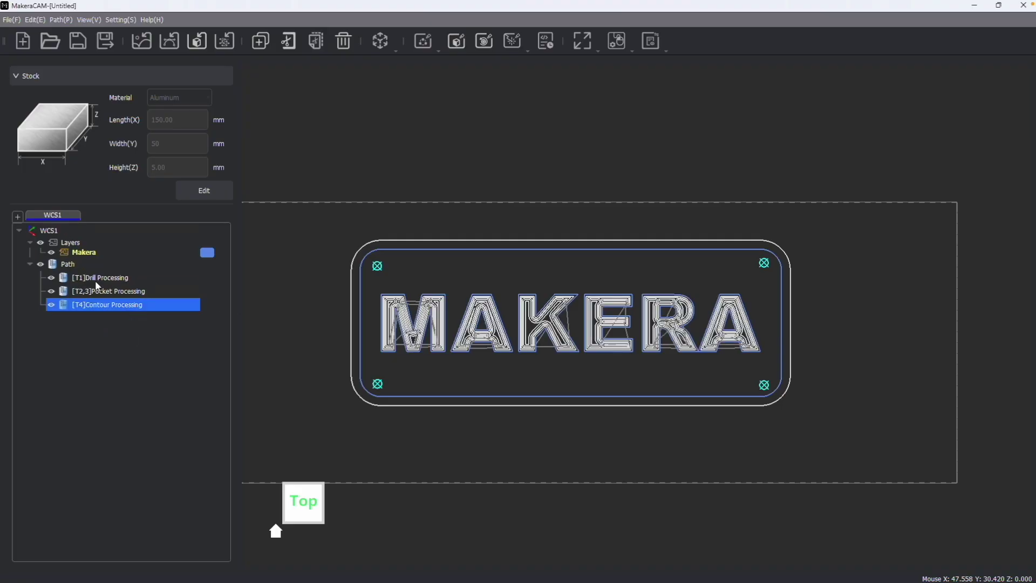
pyautogui.click(48, 231)
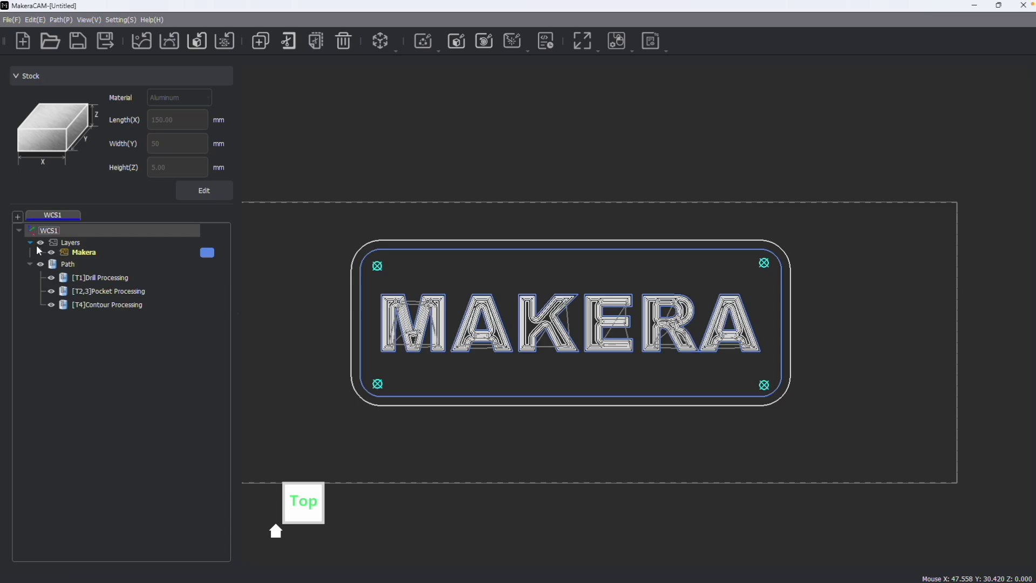
pyautogui.click(18, 216)
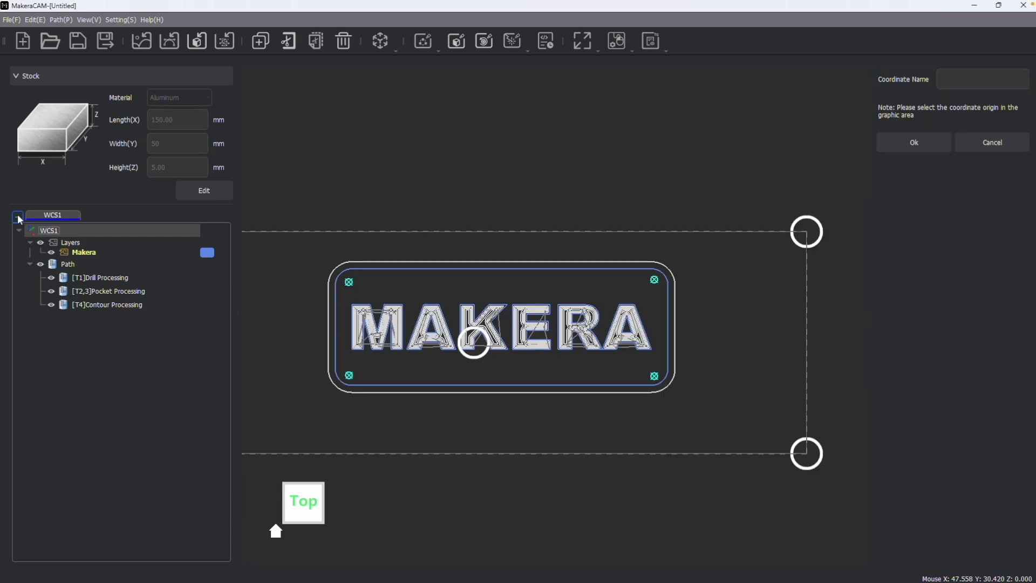
pyautogui.click(958, 75)
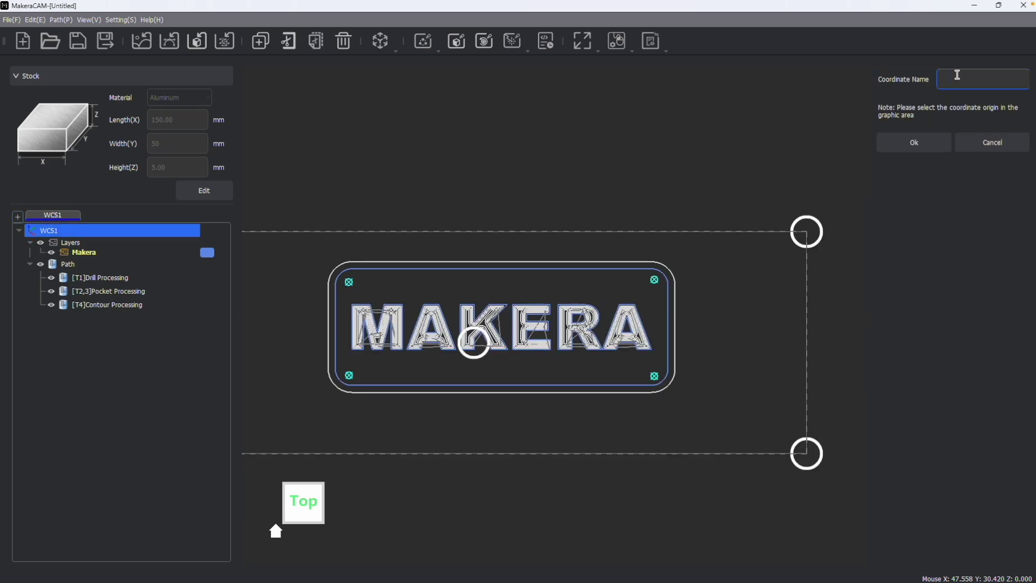
pyautogui.write('we')
pyautogui.click(648, 306)
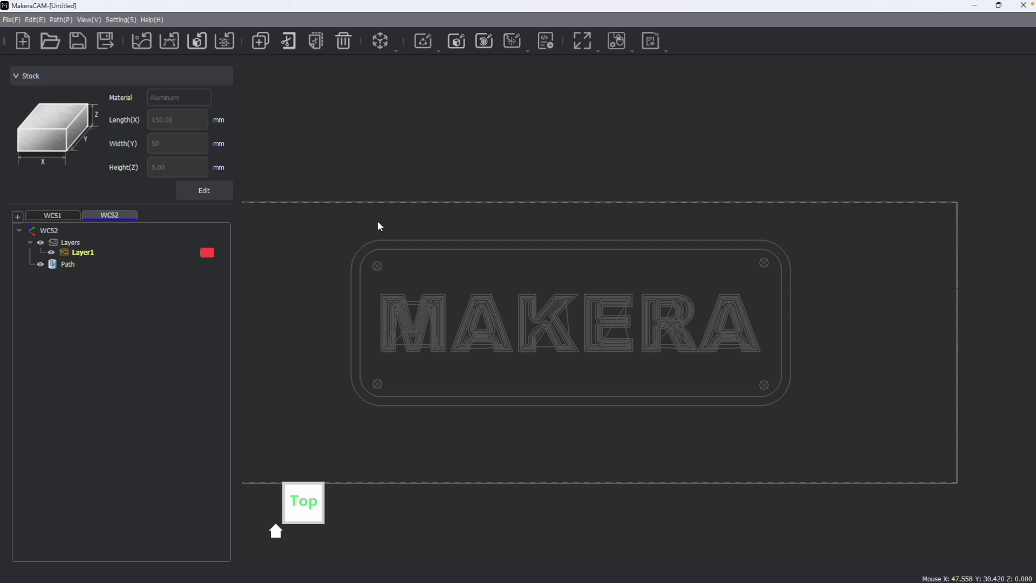
pyautogui.click(70, 266)
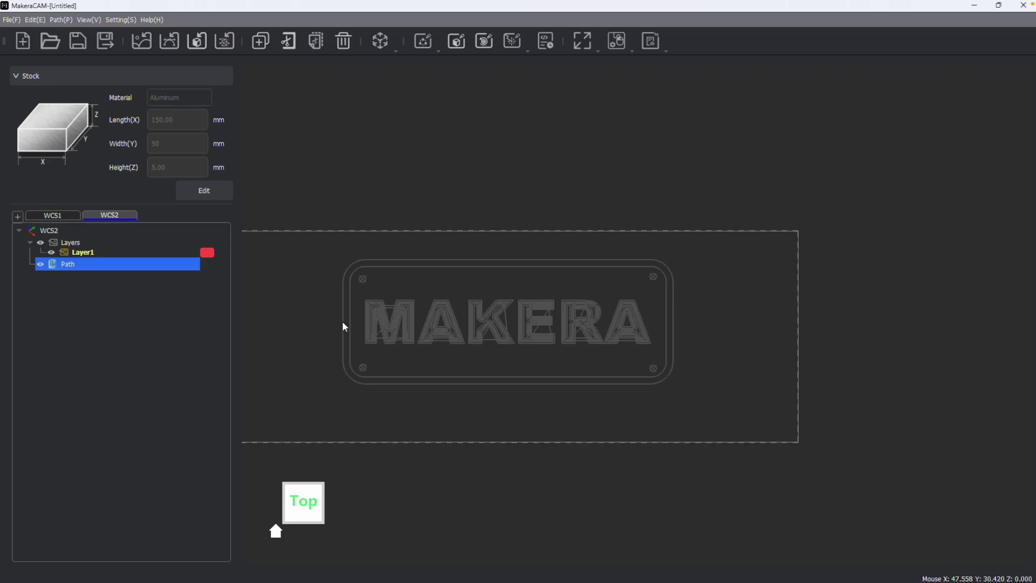